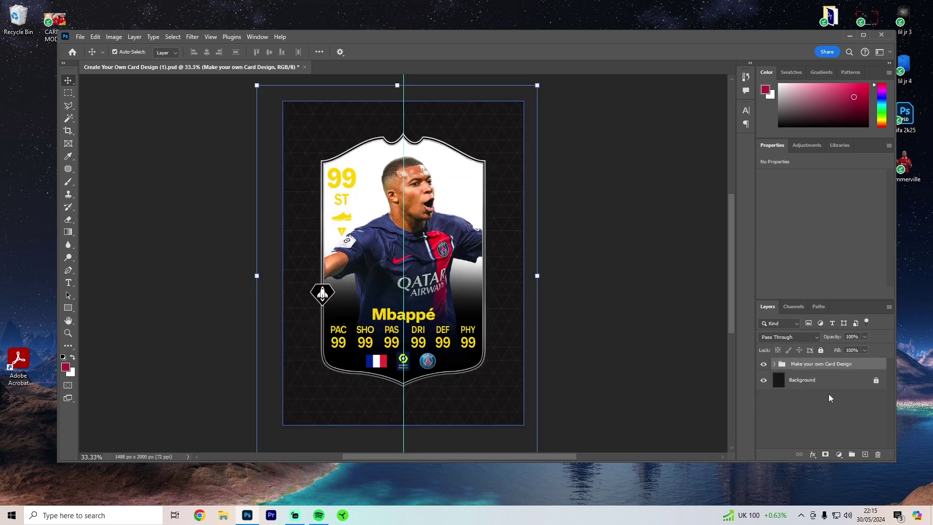
# - Open Gencraft in Chrome and enter a '3d white and gold marble background' prompt
pyautogui.write('gencr')
pyautogui.press('Return')
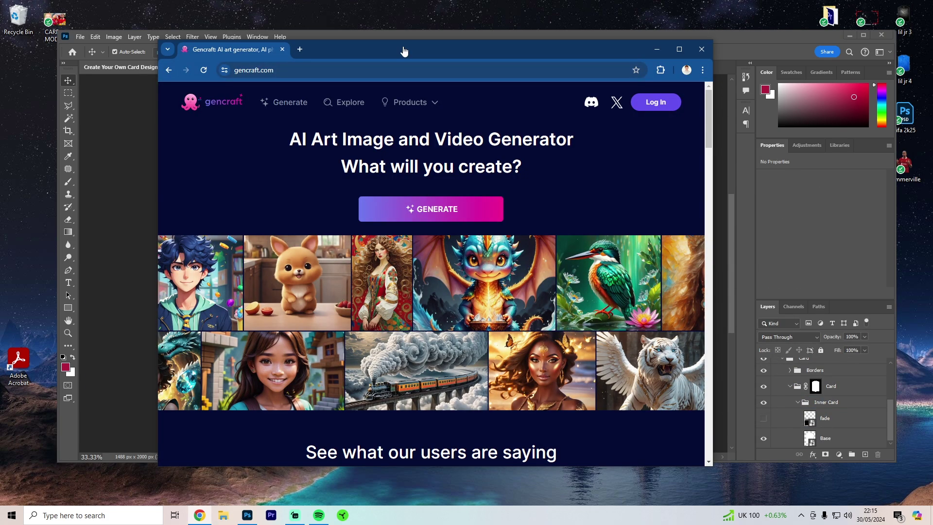
pyautogui.hotkey('ctrl', 'w')
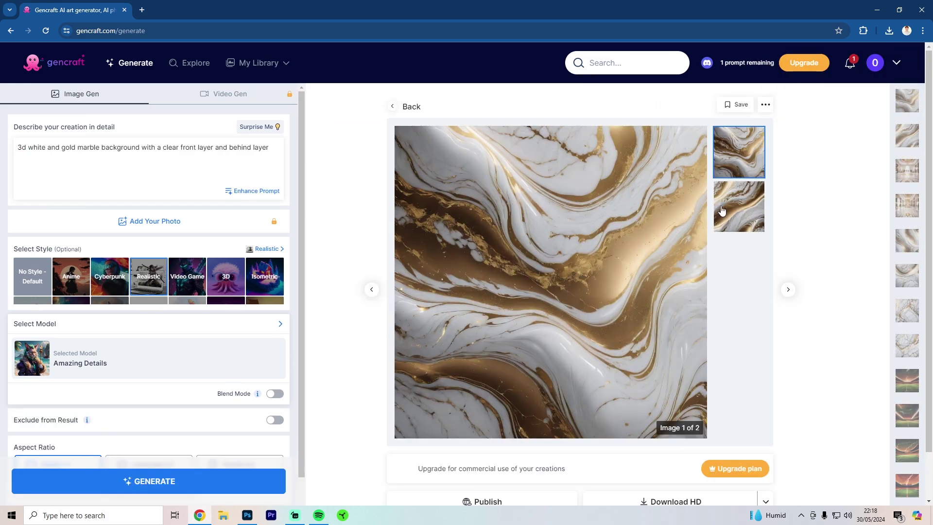
pyautogui.moveTo(269, 147); pyautogui.dragTo(35, 151)
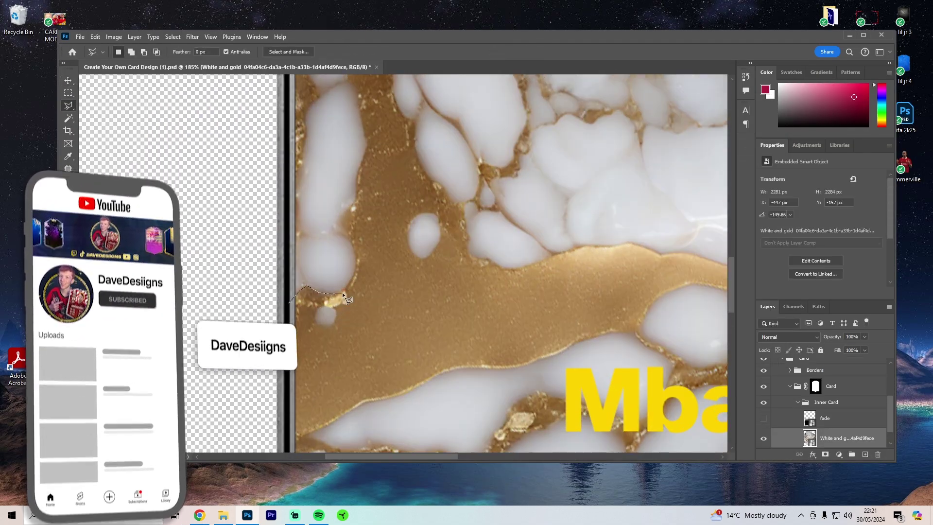
# - Lasso-trace the gold marble edge and set the marble layer's opacity to about 26%
pyautogui.moveTo(342, 293); pyautogui.dragTo(509, 273)
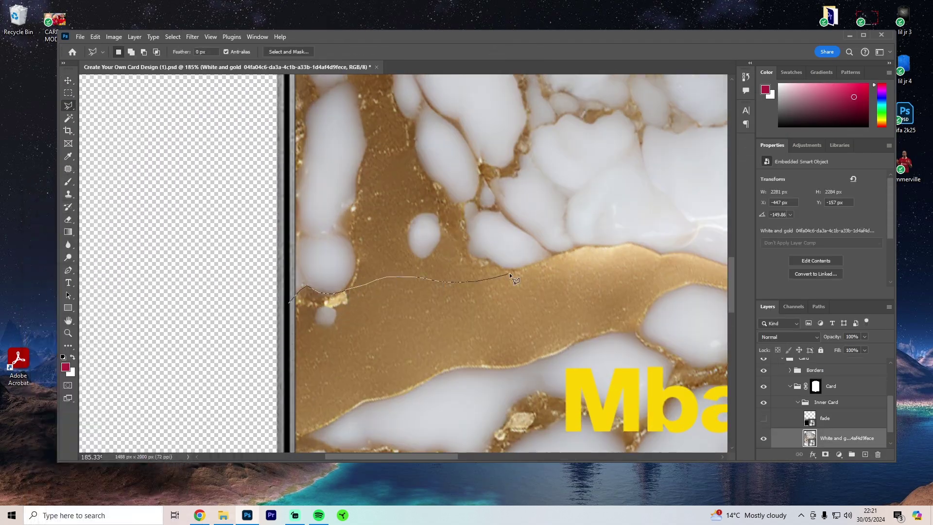
pyautogui.moveTo(712, 261); pyautogui.dragTo(490, 267)
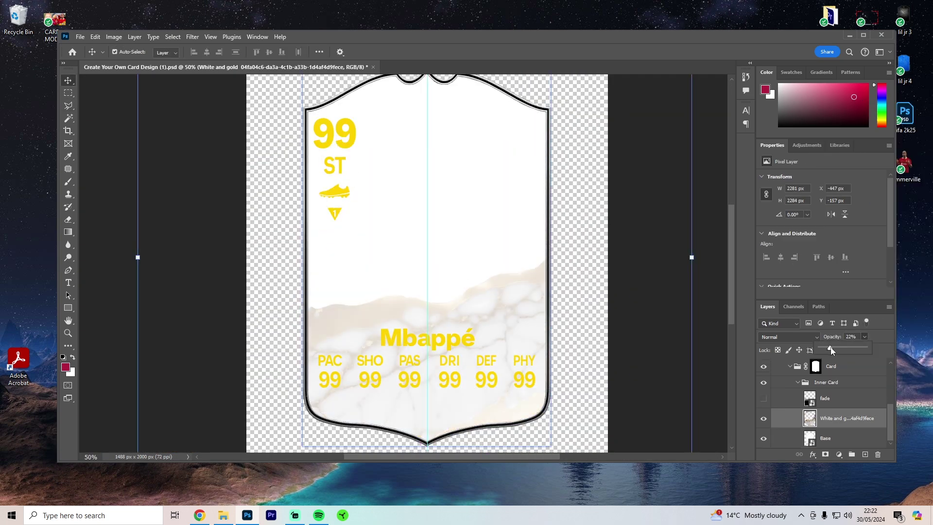
pyautogui.moveTo(830, 346); pyautogui.dragTo(831, 346)
pyautogui.click(223, 515)
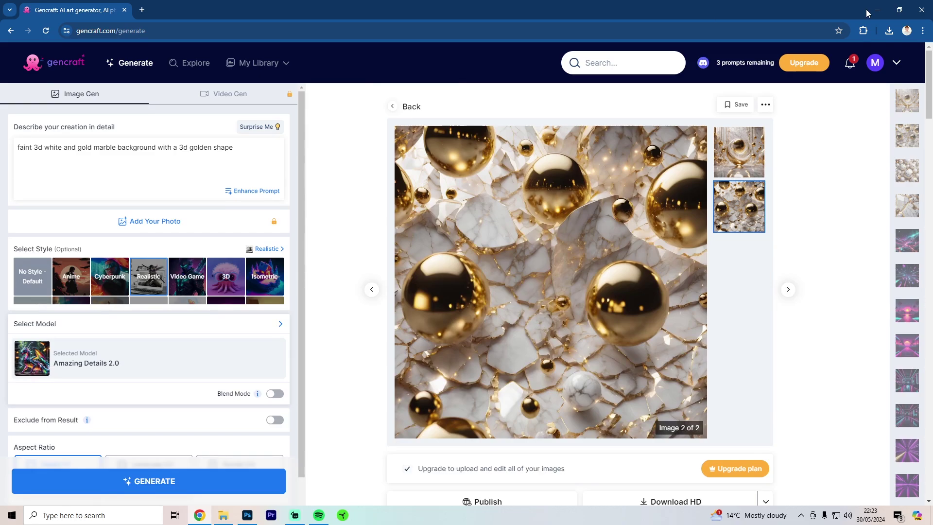
pyautogui.scroll(-3, 378, 430)
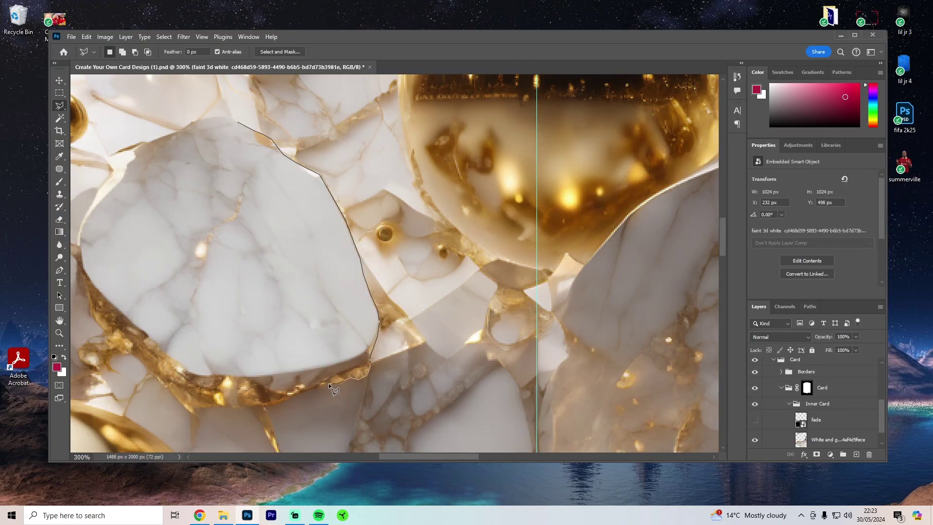
pyautogui.hscroll(-3, 84, 282)
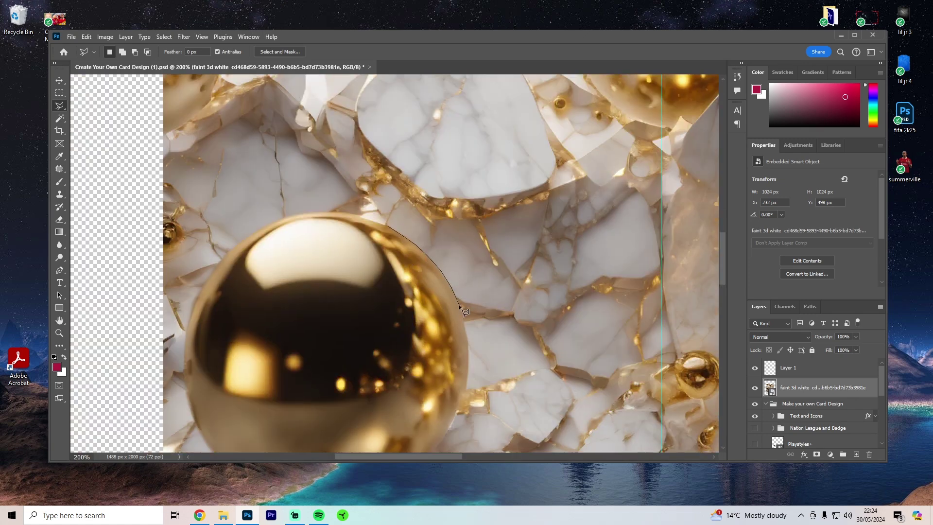
pyautogui.scroll(-4, 459, 304)
pyautogui.scroll(3, 186, 200)
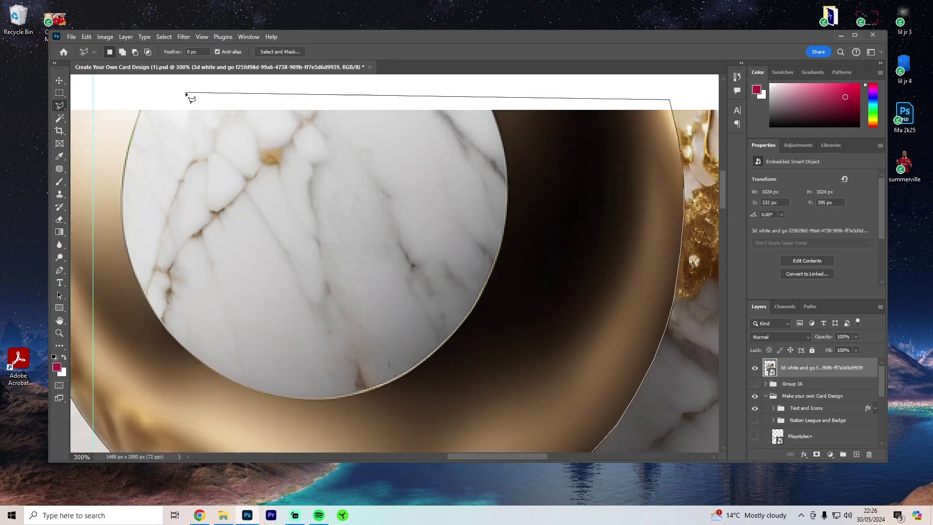
# - Raise the marble layer's vibrance with the Camera Raw Filter and apply it
pyautogui.click(804, 374)
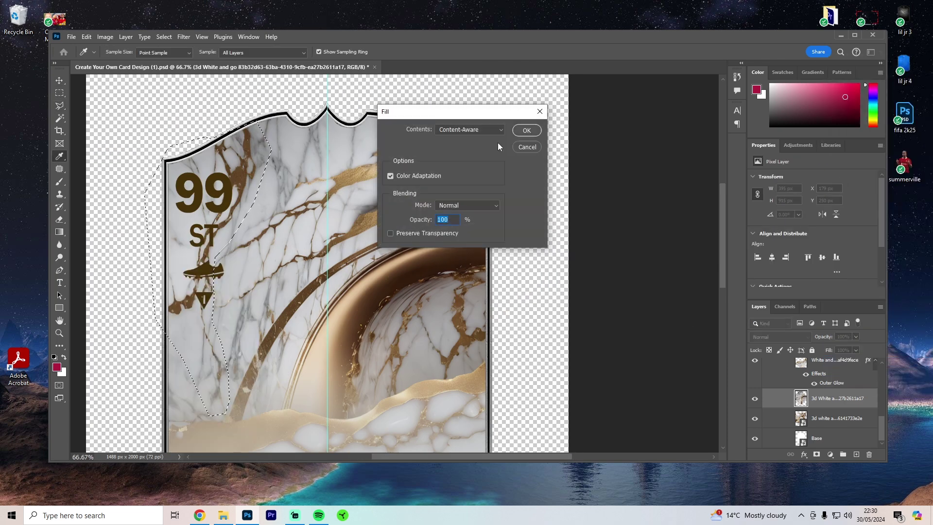
pyautogui.press('v')
pyautogui.scroll(-1, 241, 125)
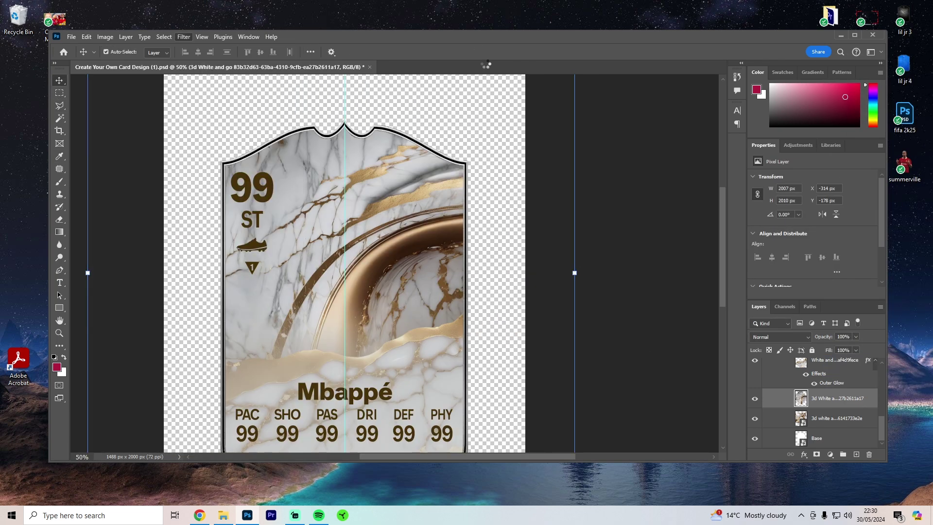
pyautogui.hotkey('ctrl', 'shift', 'a')
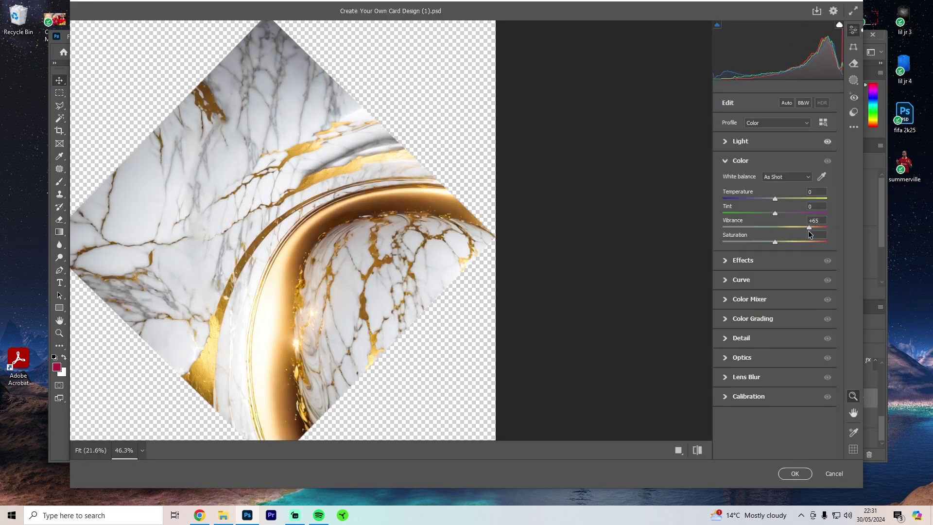
pyautogui.click(795, 473)
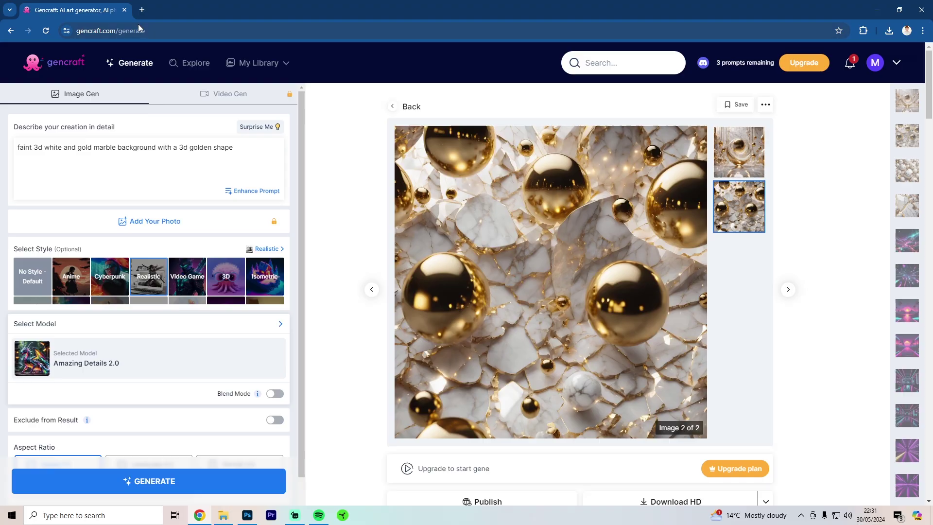
# - Load the Ronaldo ST Icon card into the FIFA 24 card creator
pyautogui.scroll(-1, 509, 359)
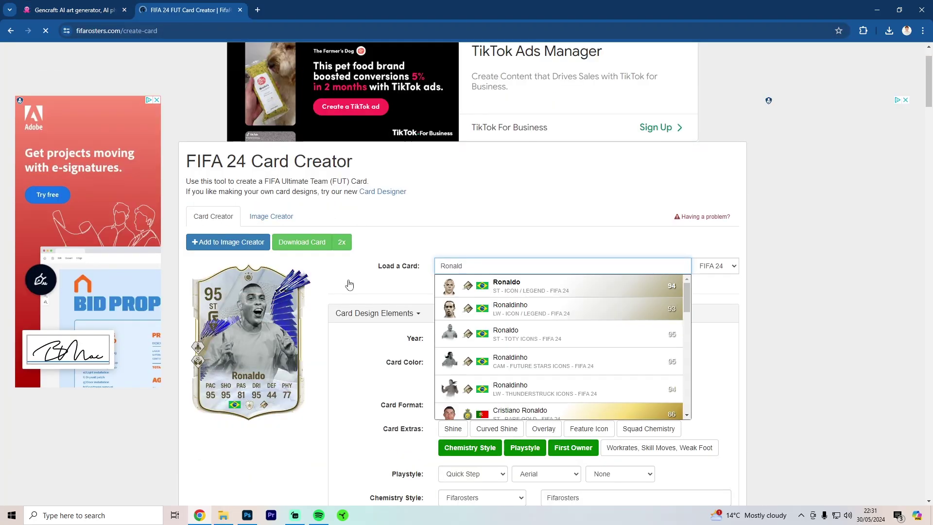
pyautogui.click(503, 287)
pyautogui.scroll(-2, 367, 263)
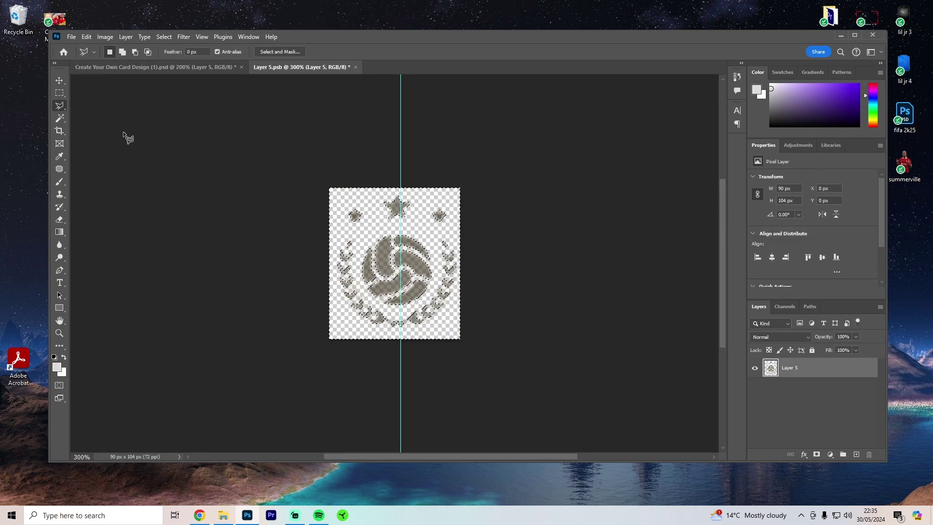
# - Place the emblem at the card's top centre and move a gold ball under the top edge
pyautogui.click(385, 67)
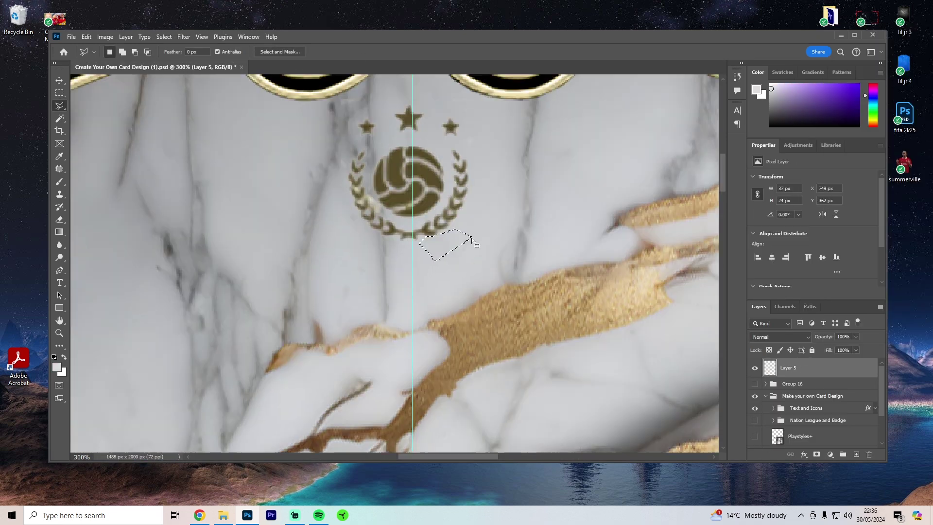
pyautogui.scroll(2, 472, 240)
pyautogui.moveTo(369, 121); pyautogui.dragTo(349, 204)
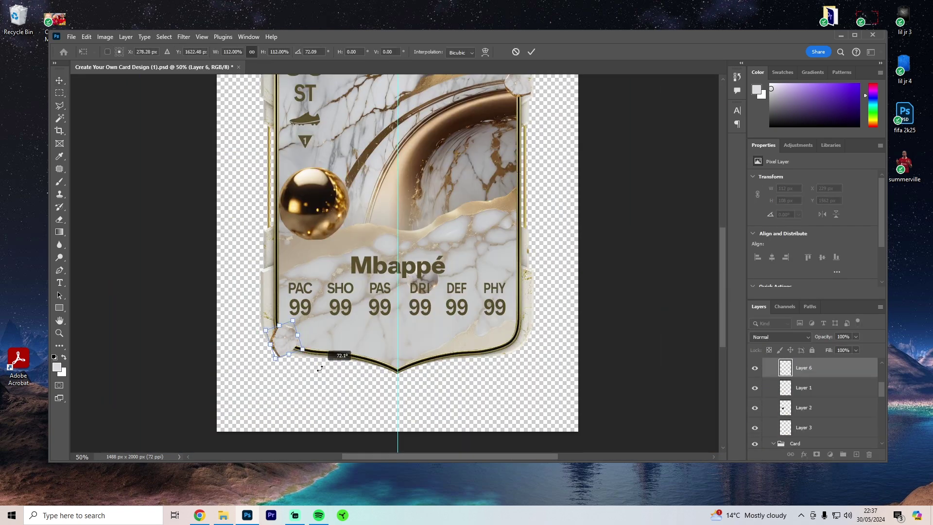
pyautogui.click(349, 278)
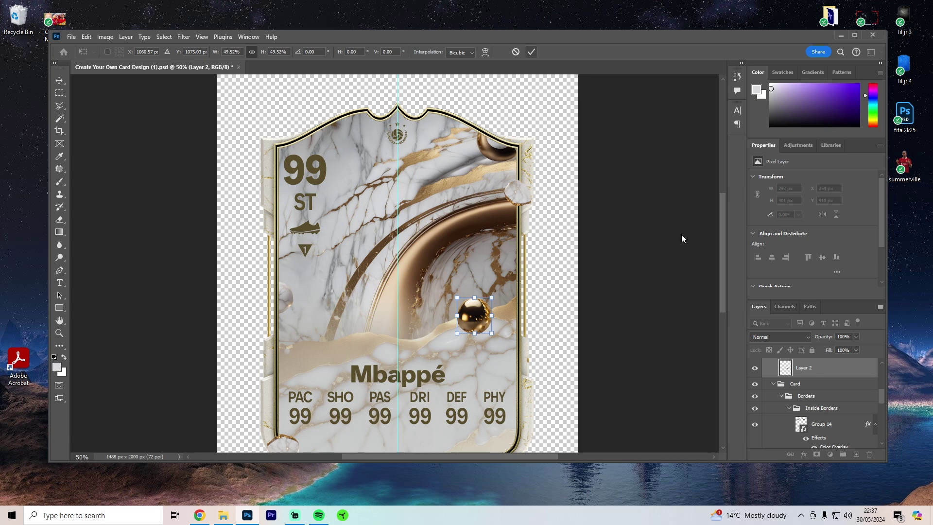
pyautogui.moveTo(354, 189); pyautogui.dragTo(382, 97)
pyautogui.hotkey('ctrl', 't')
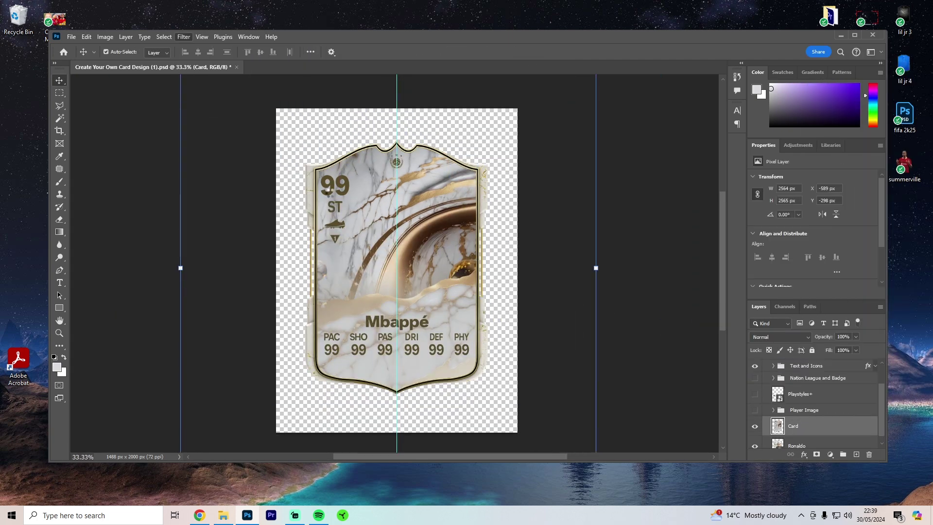
# - Strengthen the card background's contrast and colour with a Camera Raw Filter pass
pyautogui.hotkey('ctrl', 'shift', 'a')
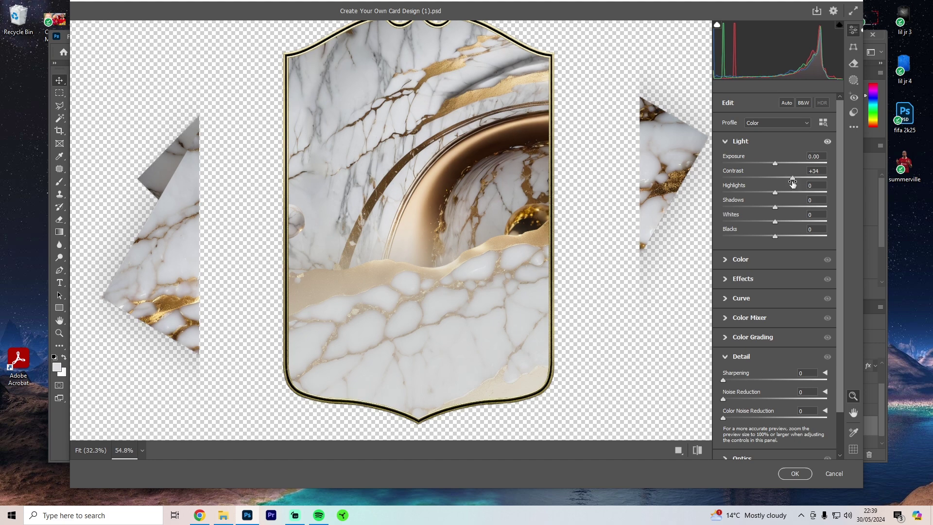
pyautogui.moveTo(774, 242); pyautogui.dragTo(779, 243)
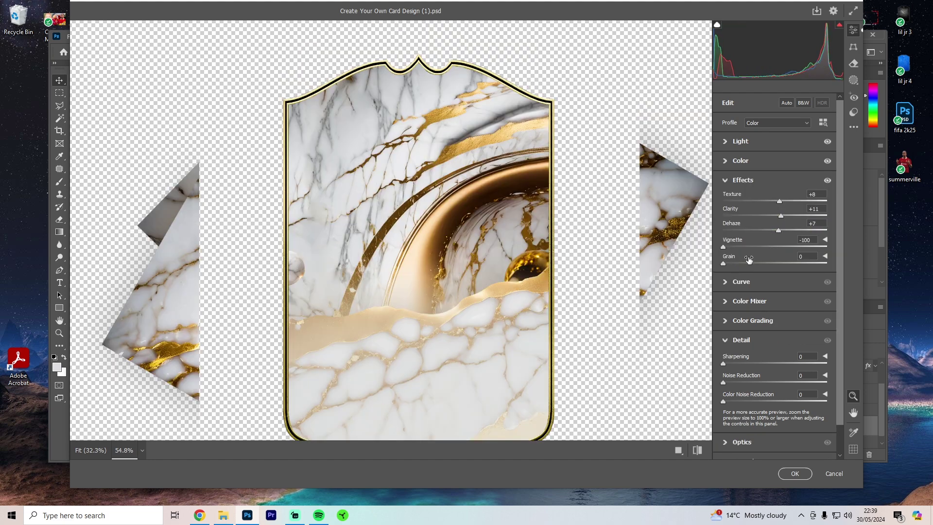
pyautogui.press('Return')
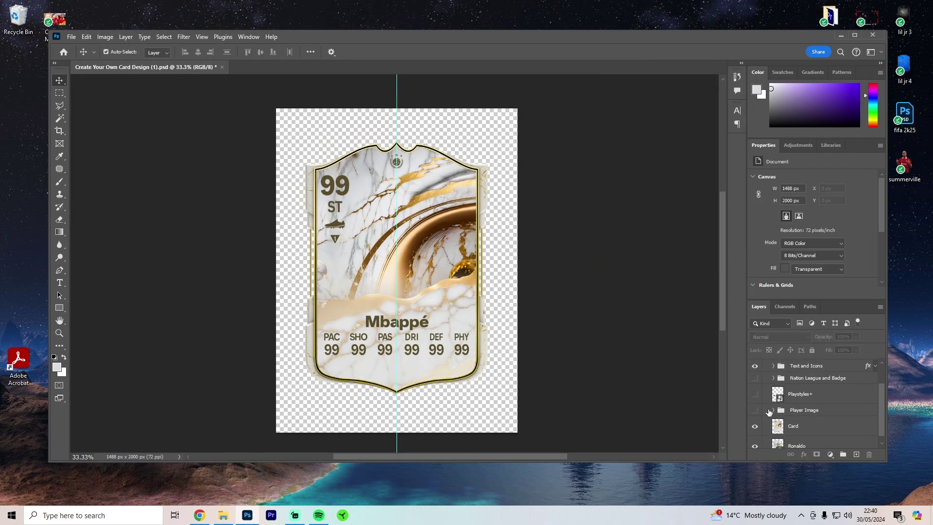
# - Adjust the background's Color Grading, Color Mixer and saturation in a second Camera Raw pass
pyautogui.hotkey('shift', 'ctrl', 'a')
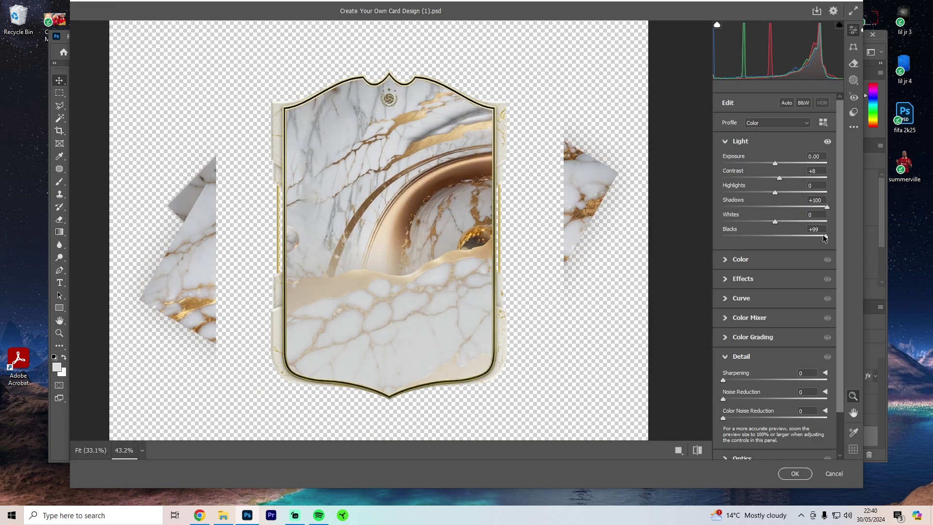
pyautogui.click(740, 160)
pyautogui.click(753, 238)
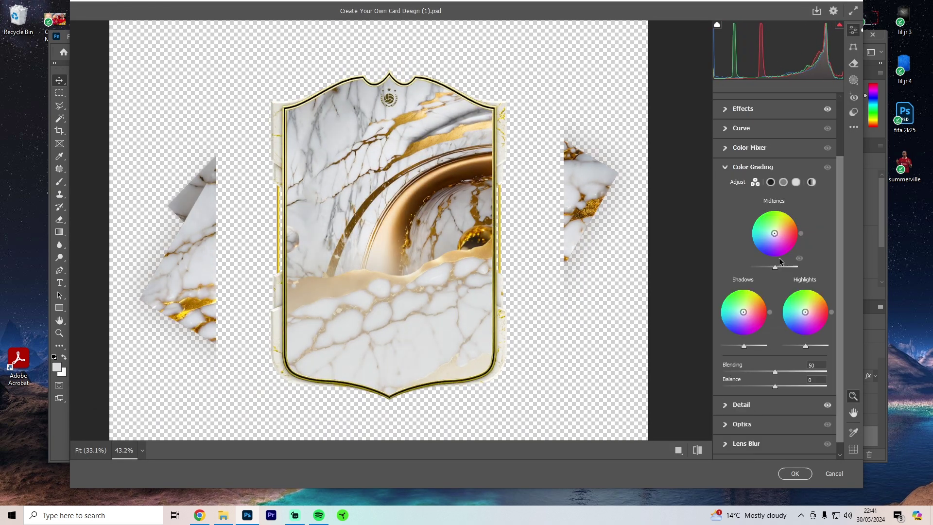
pyautogui.click(749, 219)
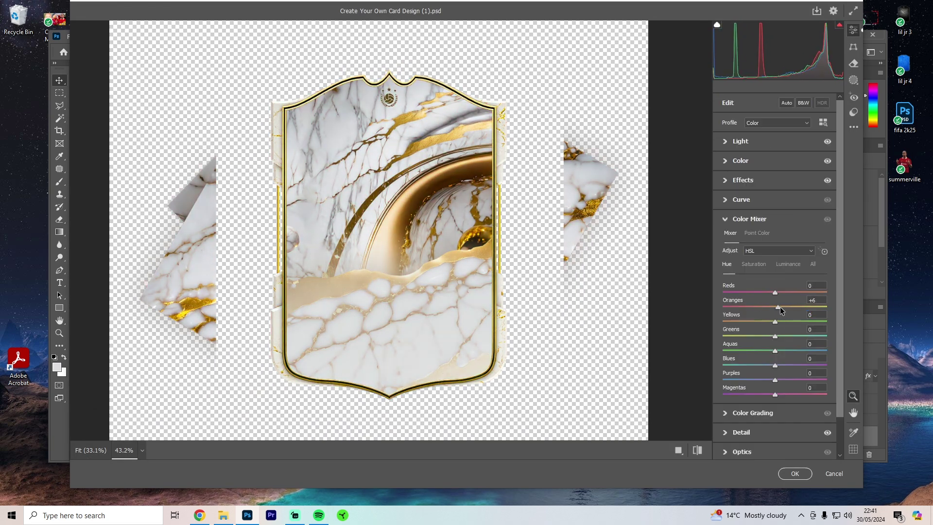
pyautogui.click(740, 161)
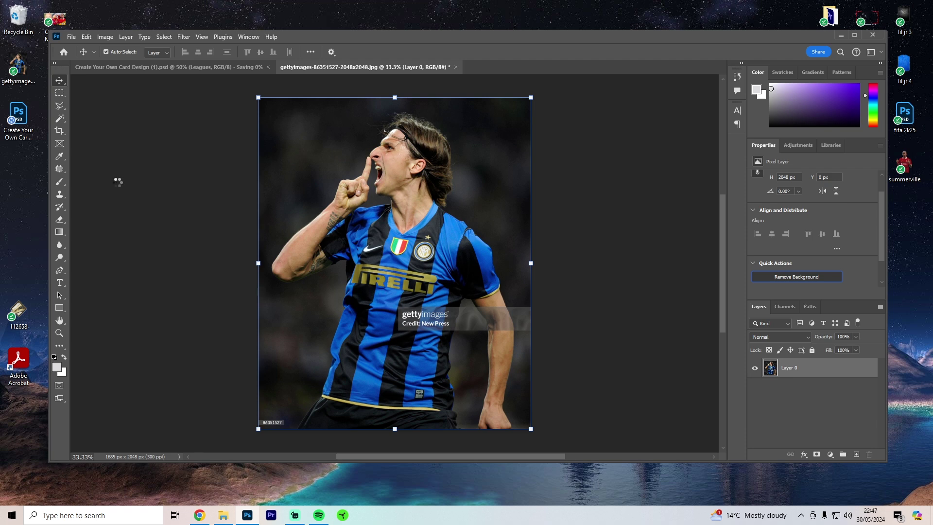
# - Lasso the shirt crest and star and Content-Aware Fill them away
pyautogui.click(770, 368)
pyautogui.press('l')
pyautogui.hotkey('ctrl', '+')
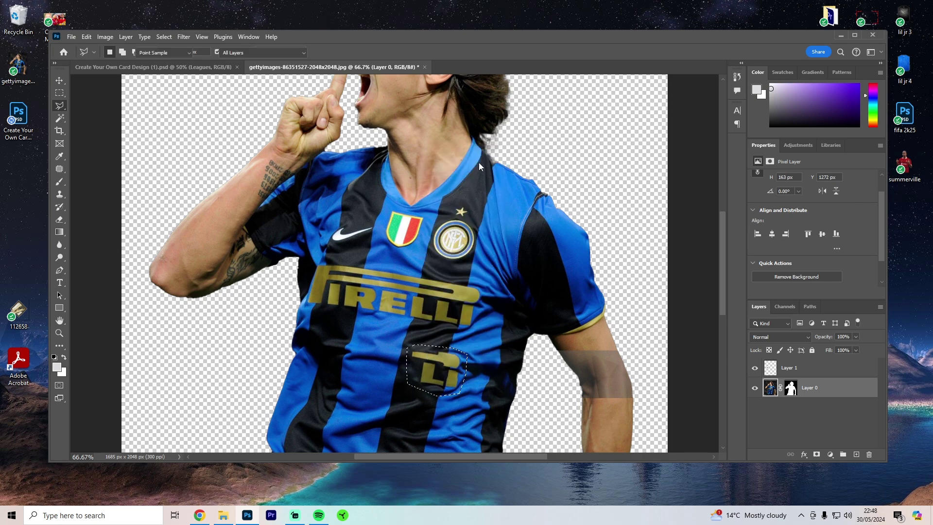
pyautogui.moveTo(446, 210); pyautogui.dragTo(432, 258)
pyautogui.hotkey('shift', 'BackSpace')
pyautogui.click(524, 129)
# - Fill away the chest logo and PIRELLI sponsor, then select the armband
pyautogui.rightClick(339, 233)
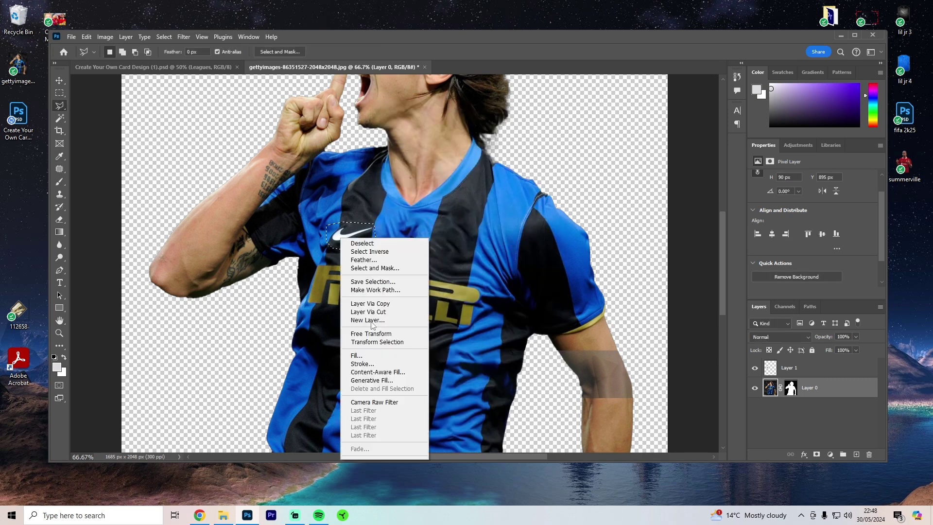
pyautogui.click(347, 237)
pyautogui.moveTo(319, 260); pyautogui.dragTo(479, 337)
pyautogui.hotkey('shift', 'BackSpace')
pyautogui.press('Return')
pyautogui.moveTo(551, 349); pyautogui.dragTo(651, 406)
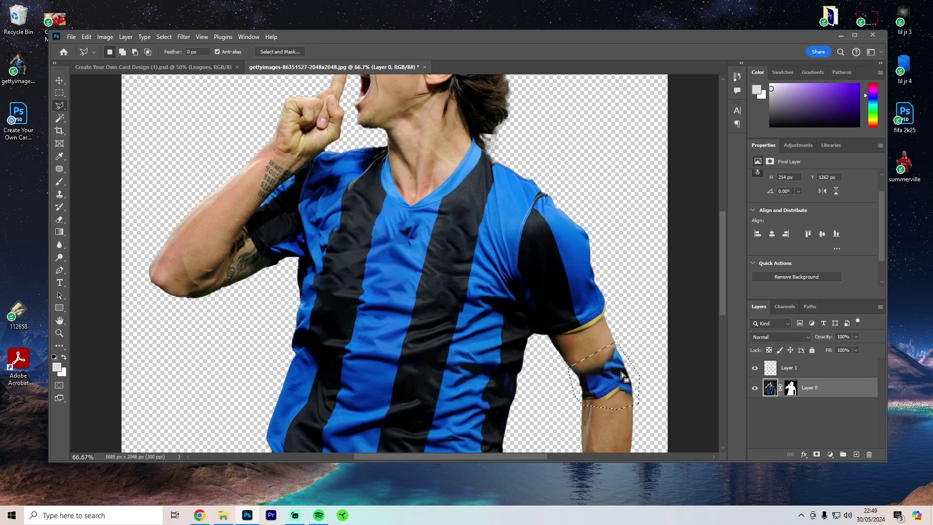
pyautogui.rightClick(621, 372)
# - Copy the cleaned player into the card and scale him into position
pyautogui.rightClick(801, 368)
pyautogui.click(816, 336)
pyautogui.click(153, 67)
pyautogui.hotkey('ctrl', 't')
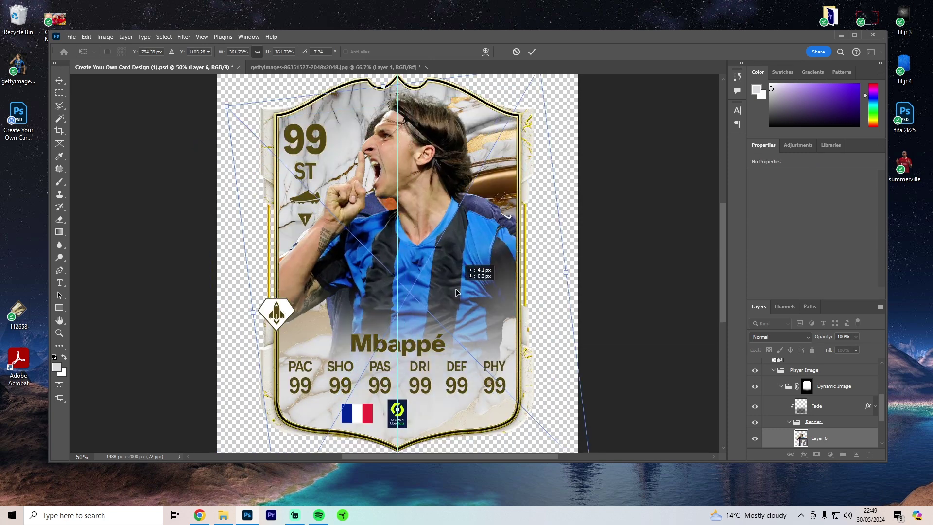
pyautogui.moveTo(455, 291); pyautogui.dragTo(457, 305)
pyautogui.press('Return')
# - Brighten the player and drain most of his colour with the Camera Raw Filter
pyautogui.hotkey('ctrl', 'shift', 'a')
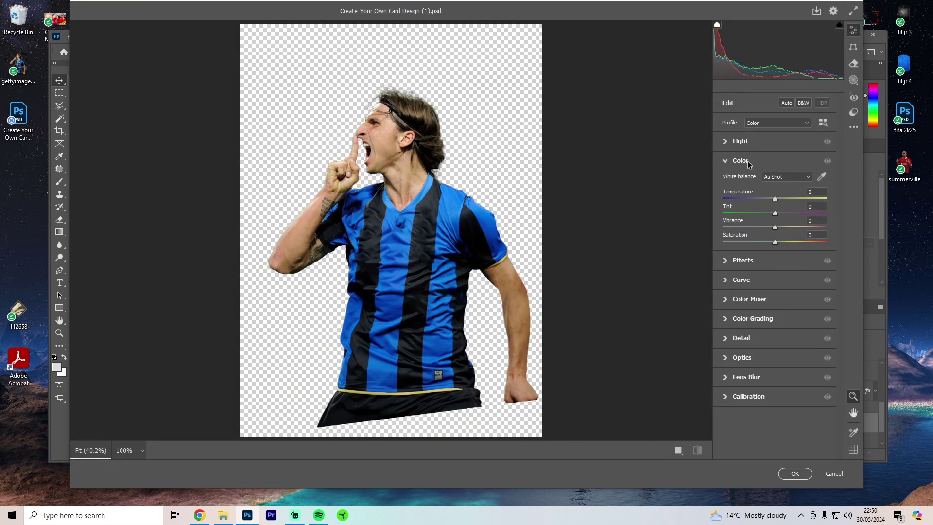
pyautogui.moveTo(777, 192); pyautogui.dragTo(793, 196)
pyautogui.click(740, 141)
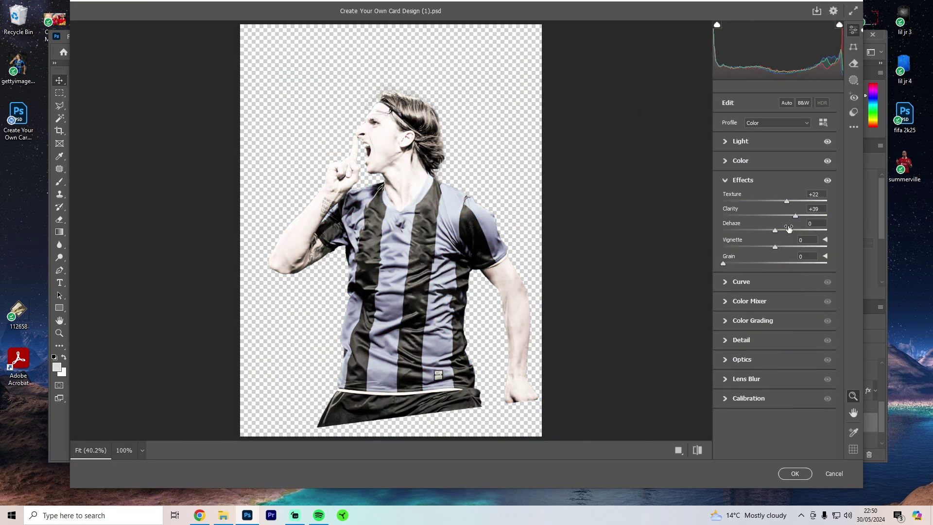
pyautogui.click(741, 160)
pyautogui.moveTo(758, 241); pyautogui.dragTo(735, 242)
pyautogui.click(749, 299)
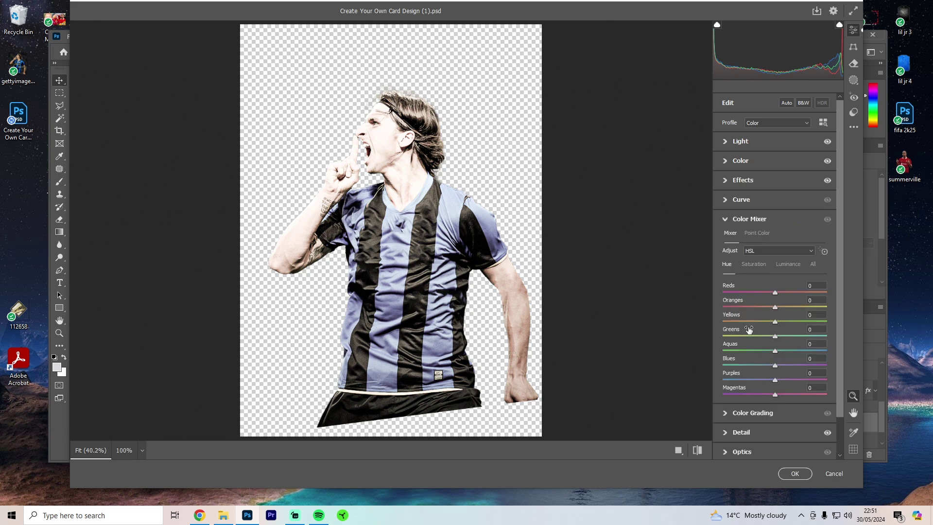
pyautogui.click(795, 473)
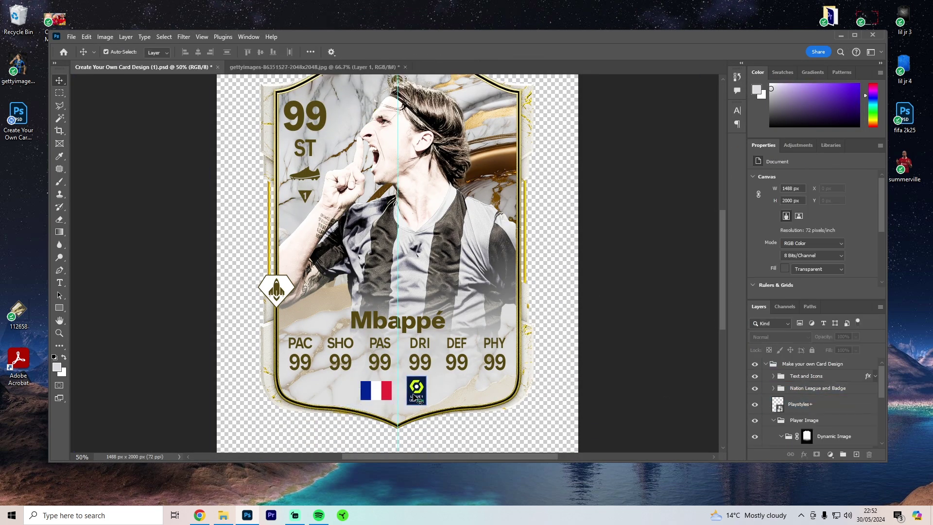
# - Update the league badge and switch the nation flag smart object to Sweden
pyautogui.doubleClick(414, 398)
pyautogui.click(544, 67)
pyautogui.doubleClick(376, 390)
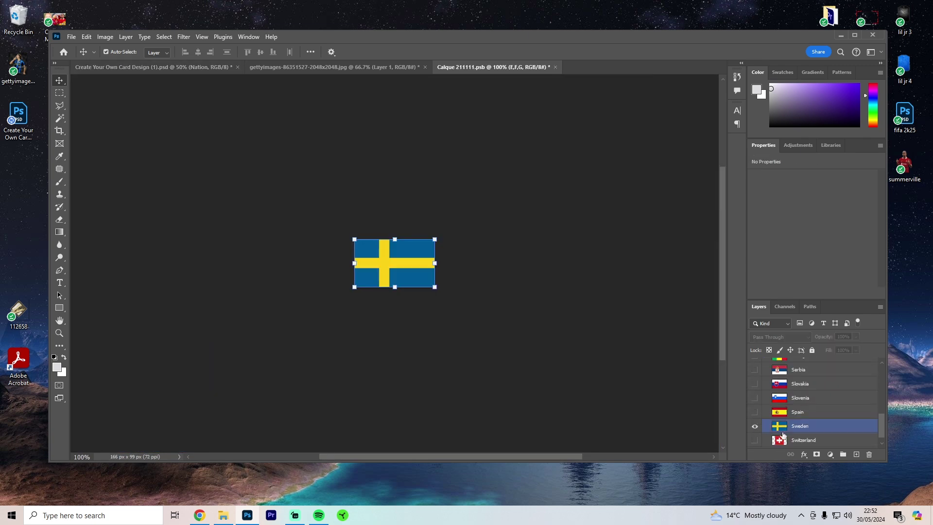
pyautogui.click(586, 66)
# - Switch the PlayStyle badge smart object to Power Shot
pyautogui.doubleClick(778, 403)
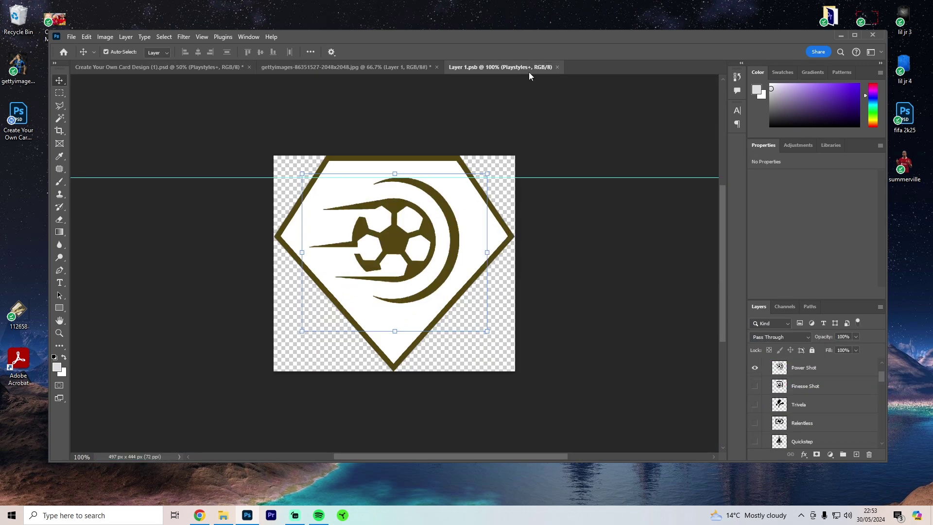
pyautogui.click(557, 68)
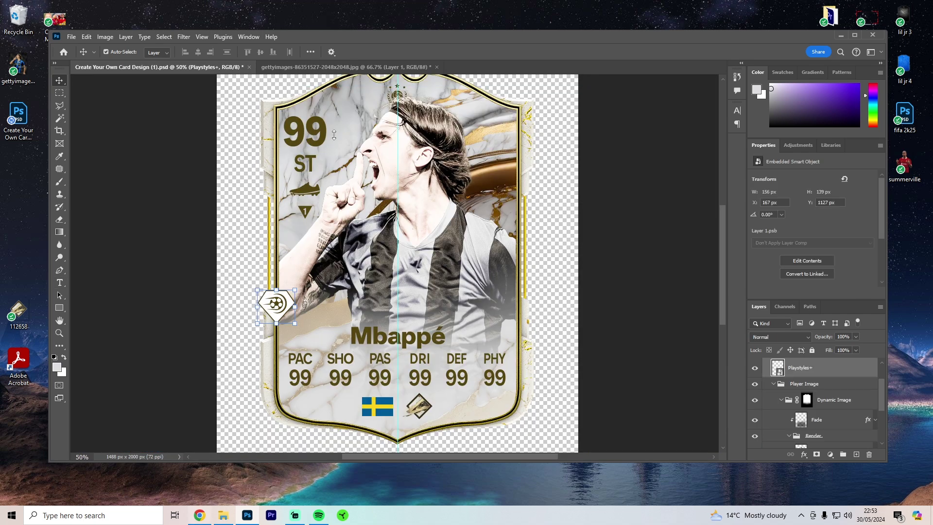
pyautogui.hotkey('alt', 'Tab')
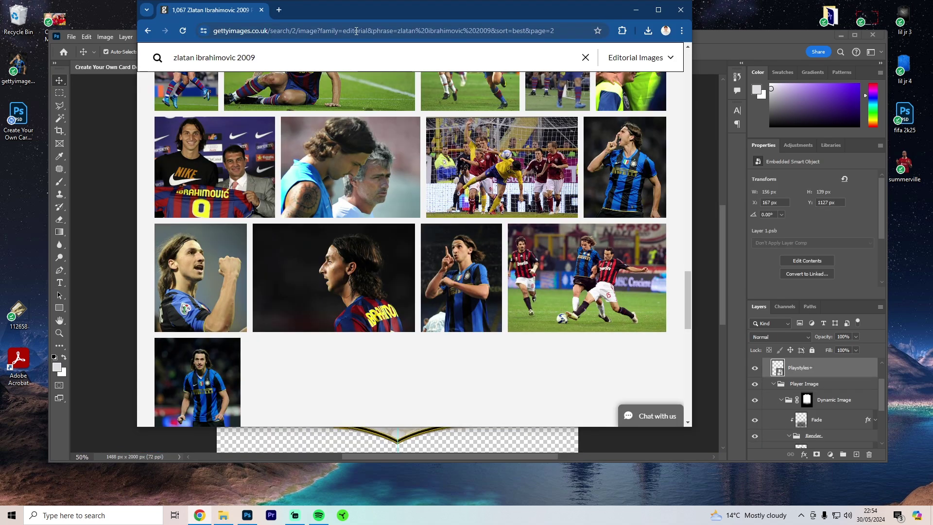
# - Search 'ibrahimovic' and check his FUTWIZ card history and ratings for the card stats
pyautogui.click(260, 14)
pyautogui.write('ibrahimovic fif')
pyautogui.click(292, 69)
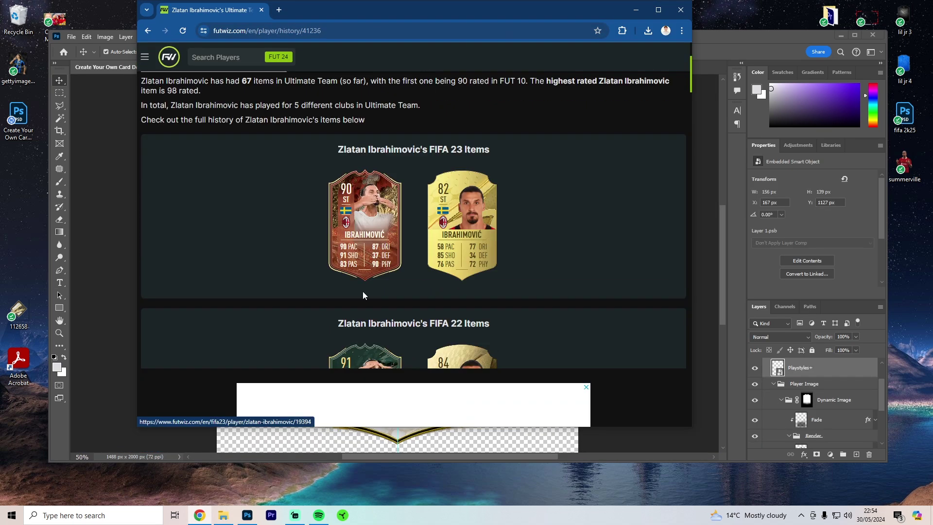
pyautogui.scroll(-10, 514, 223)
pyautogui.hotkey('alt', 'Tab')
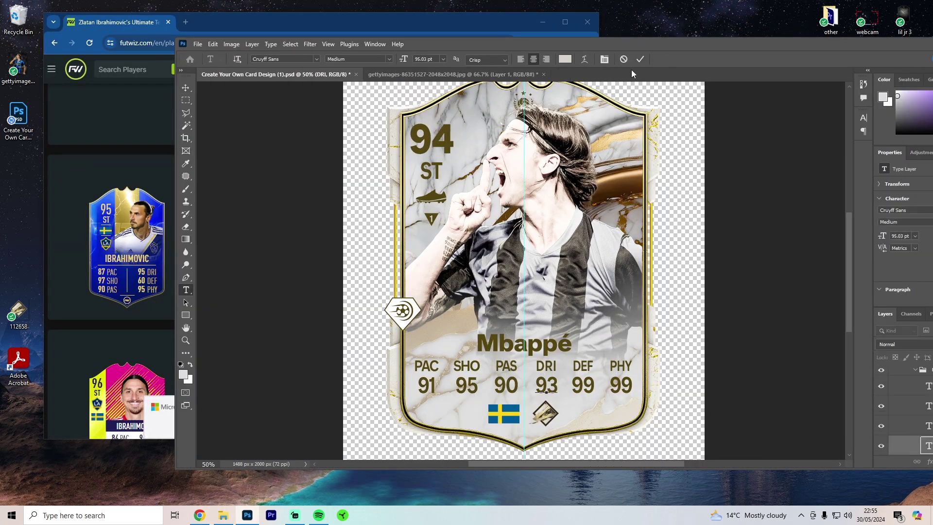
pyautogui.hotkey('alt', 'Tab')
pyautogui.click(166, 214)
pyautogui.scroll(-5, 197, 261)
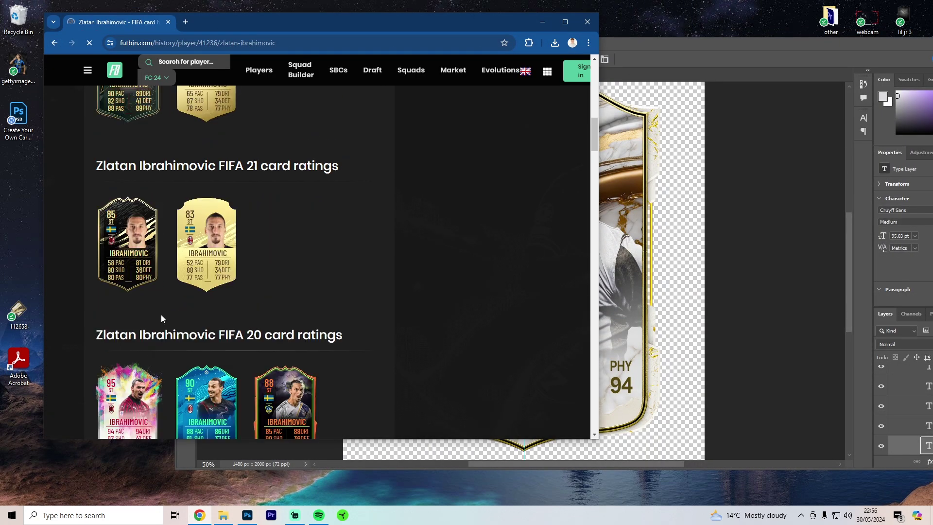
pyautogui.click(123, 239)
pyautogui.hotkey('alt', 'Tab')
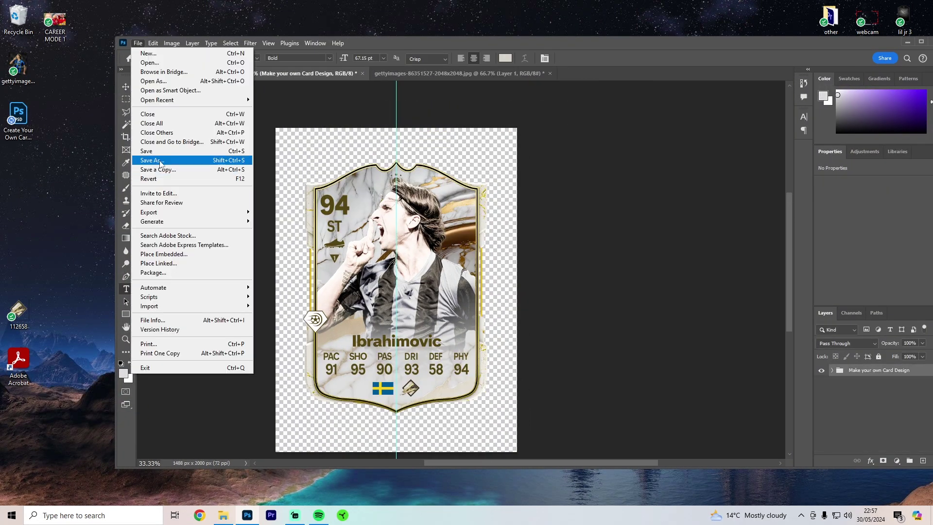
# - Save the card design and export it as an image named 'ibra' on the desktop
pyautogui.click(160, 161)
pyautogui.press('Return')
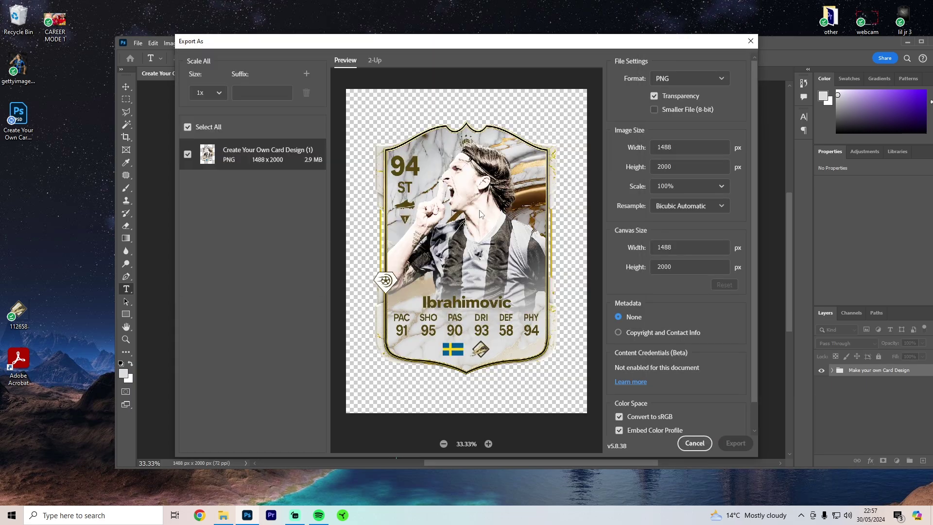
pyautogui.click(732, 440)
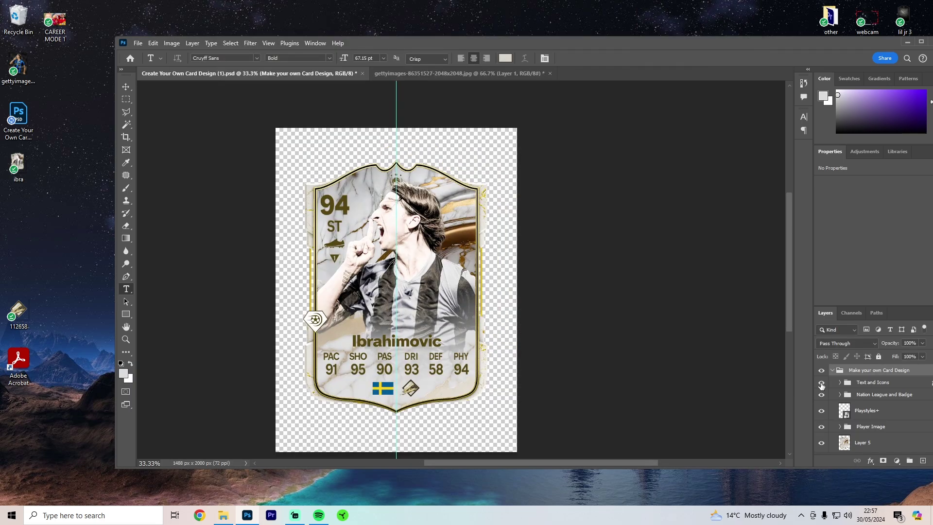